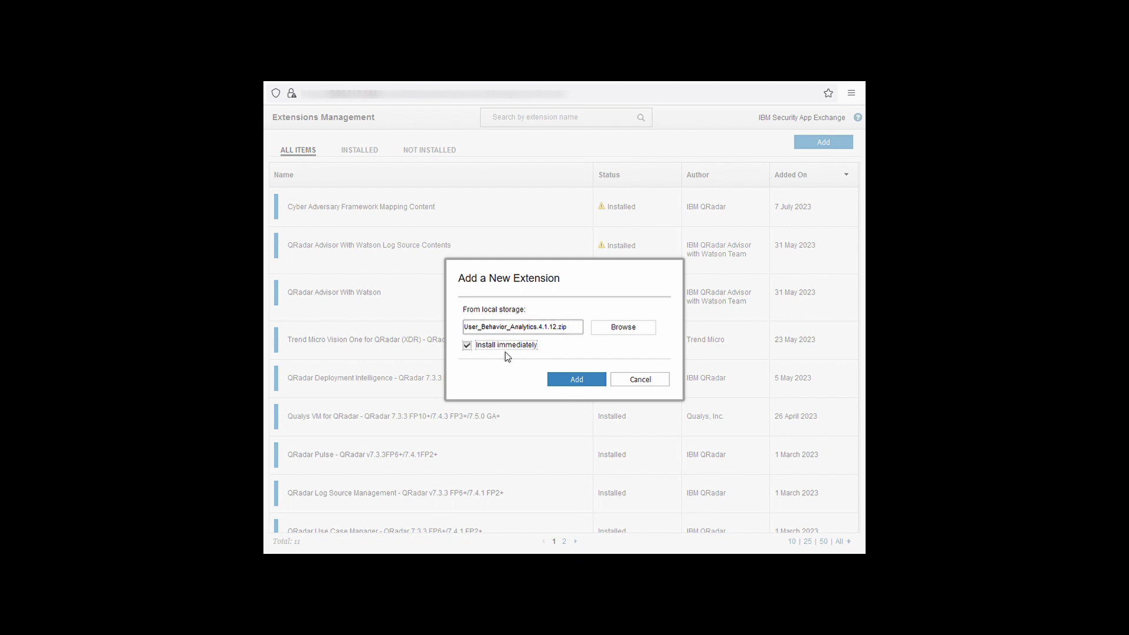
Step: Upload the User Behavior Analytics v7.4.3+ package and install it, replacing existing items
left_click(571, 381)
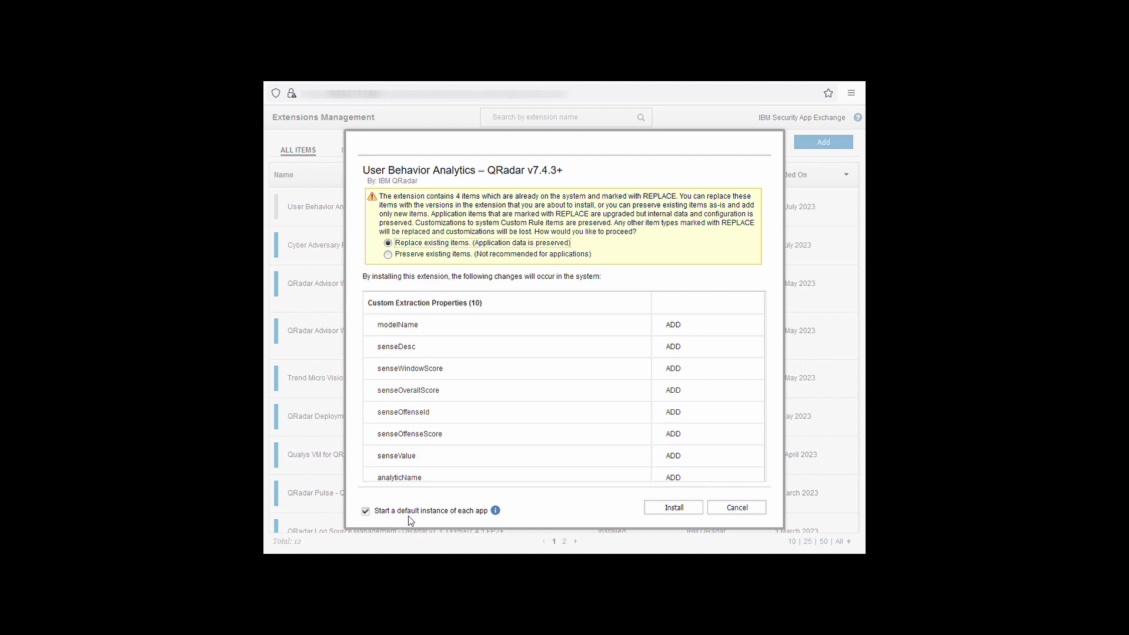
left_click(654, 509)
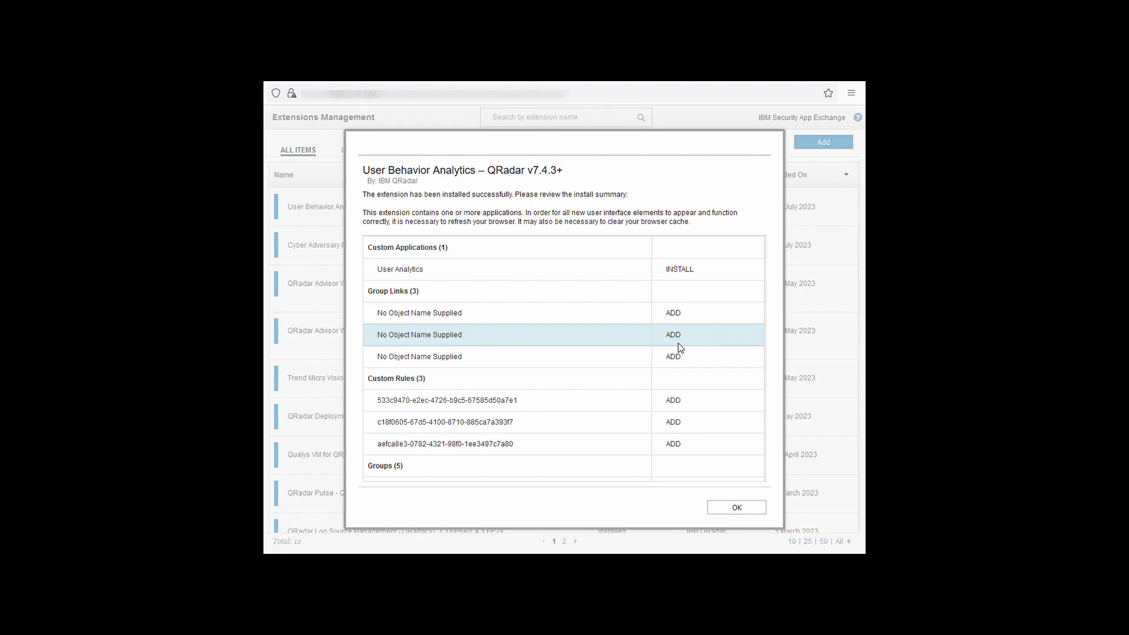
left_click(722, 511)
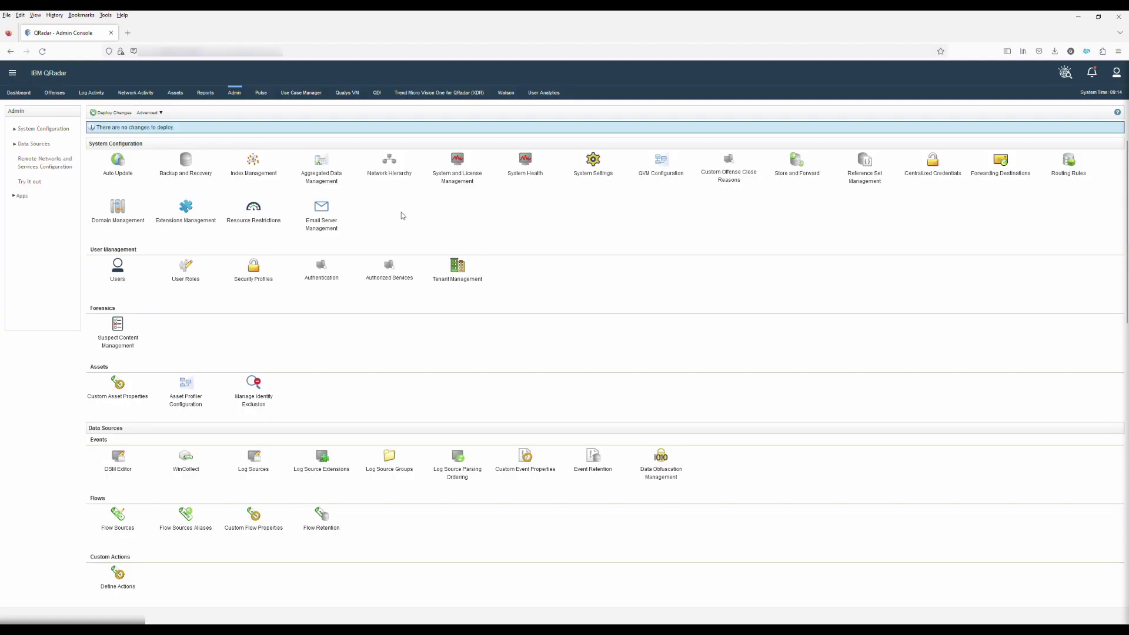
Step: Enable indexing for the High Level Category property in Index Management
left_click(256, 167)
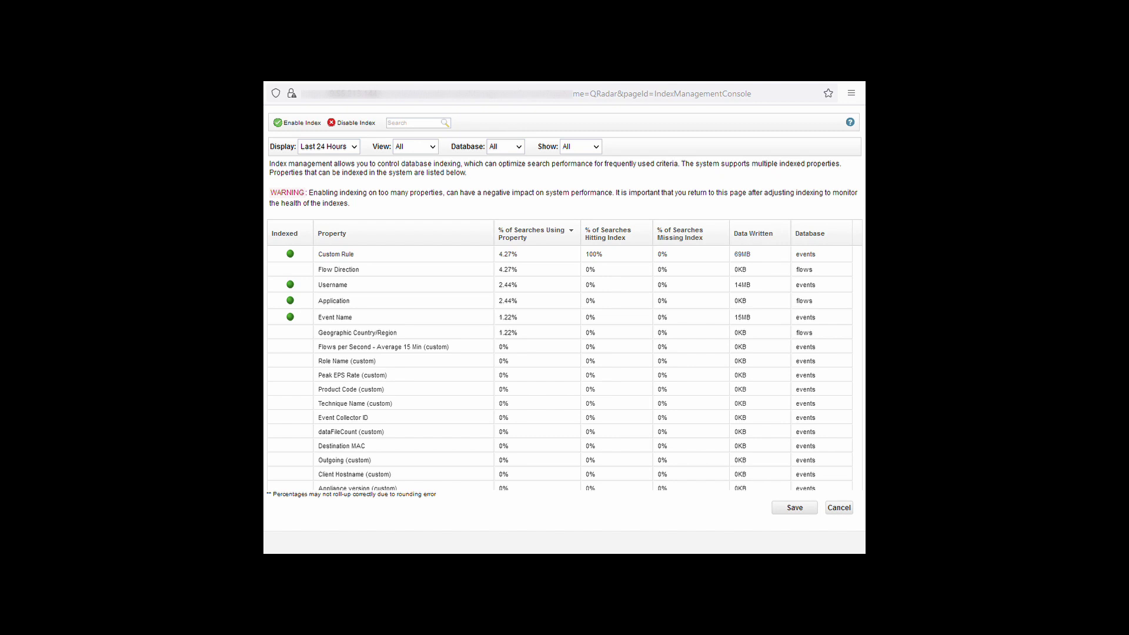
left_click(411, 124)
type("high level category")
left_click(298, 255)
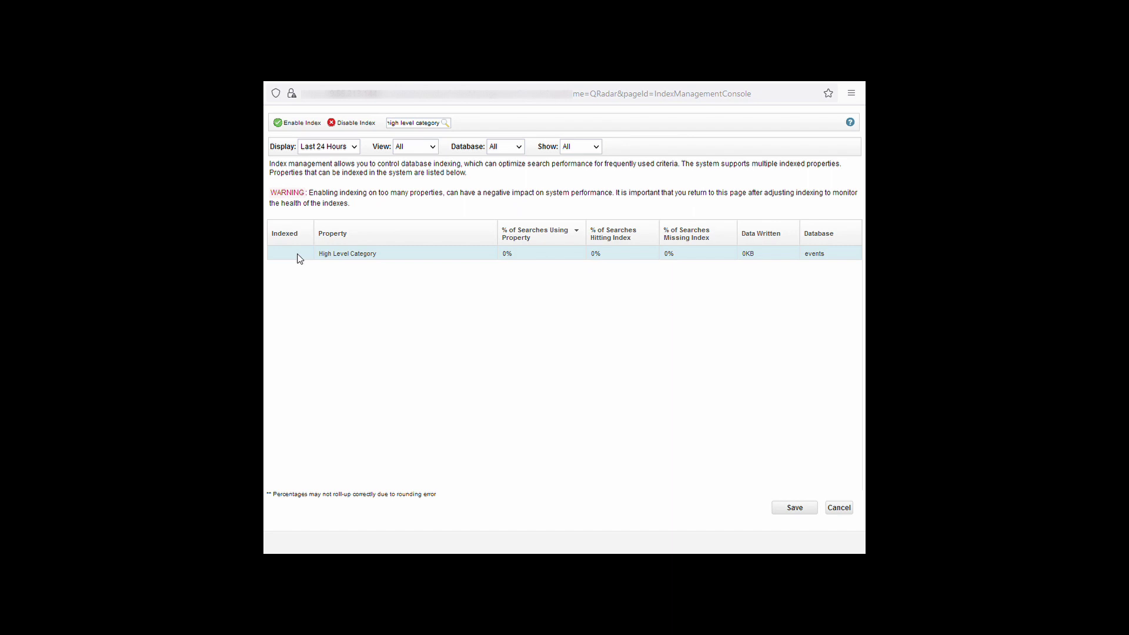
left_click(294, 127)
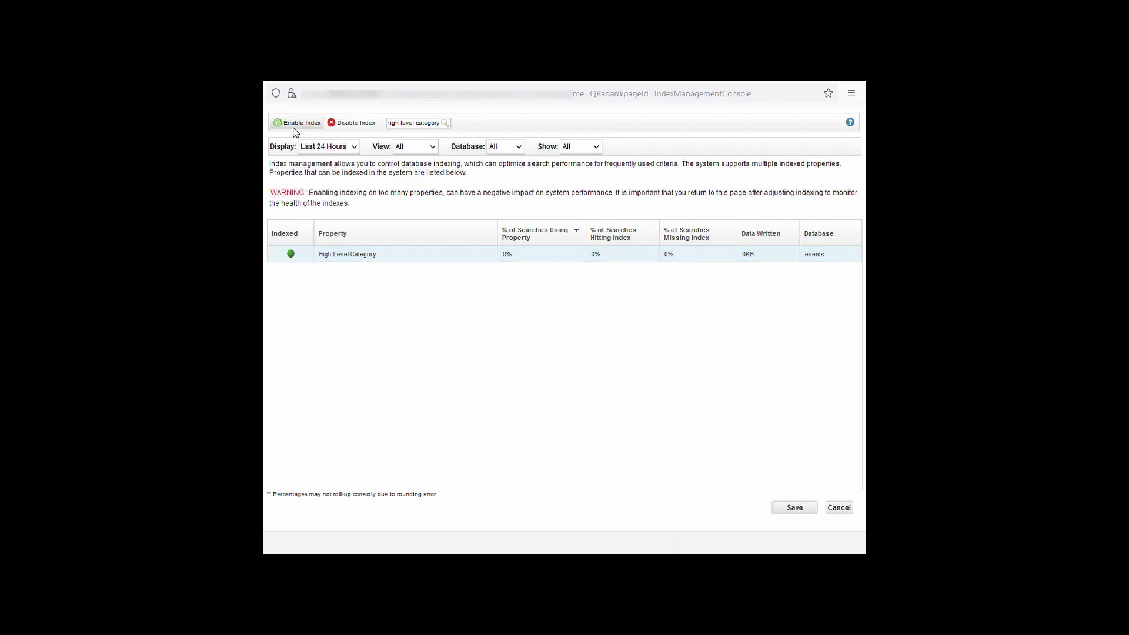
Step: Search the low level category, senseValue, senseOverallScore and Username properties, then save the index changes
double_click(393, 123)
type("low")
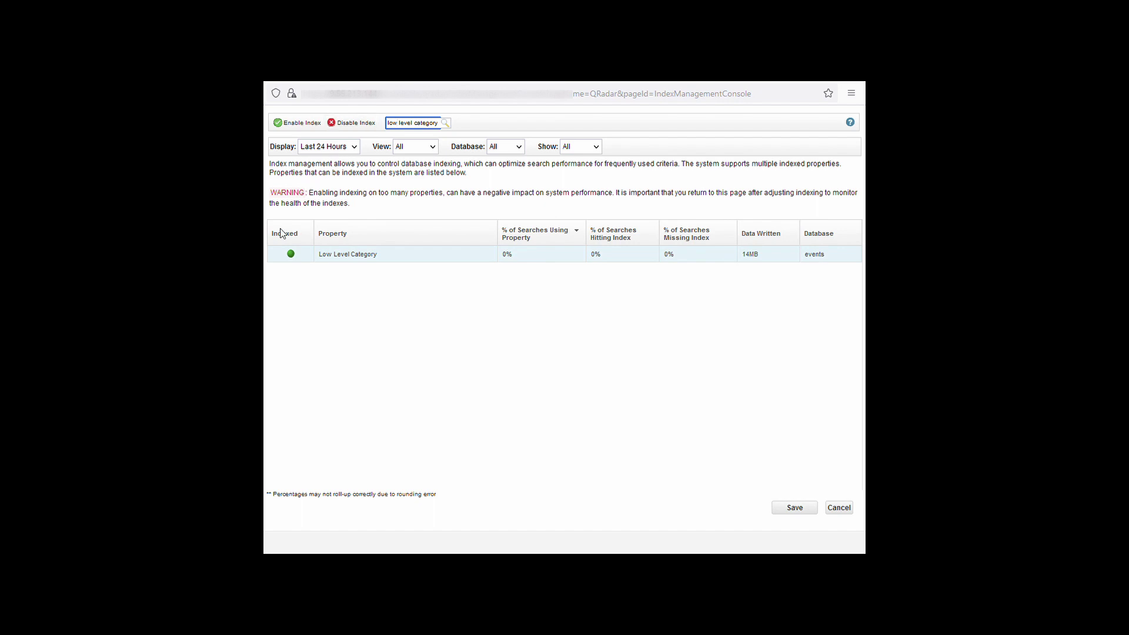
key("ctrl+a")
key("BackSpace")
type("senseValue")
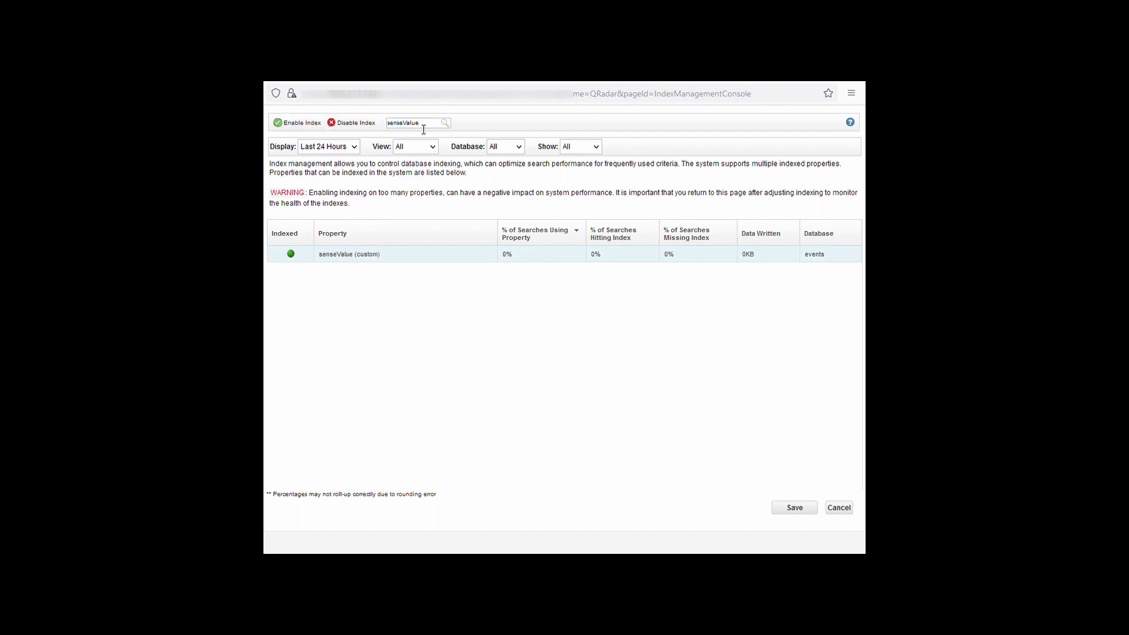
key("BackSpace")
key("BackSpace")
key("BackSpace")
key("BackSpace")
key("BackSpace")
type("OverallScore")
key("ctrl+a")
type("Username")
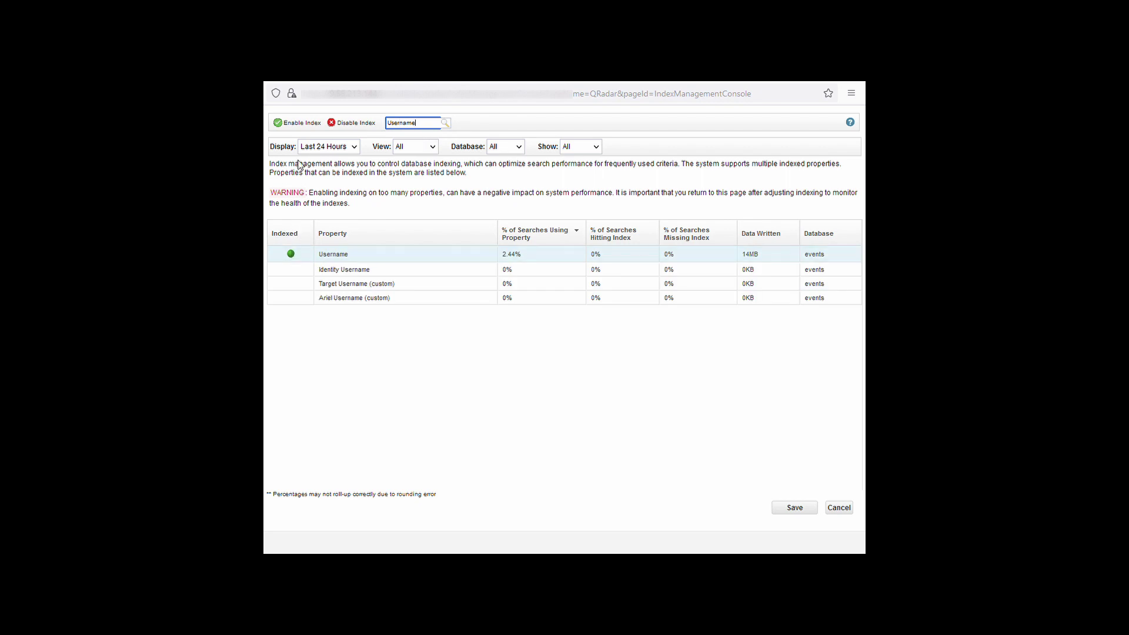
left_click(793, 508)
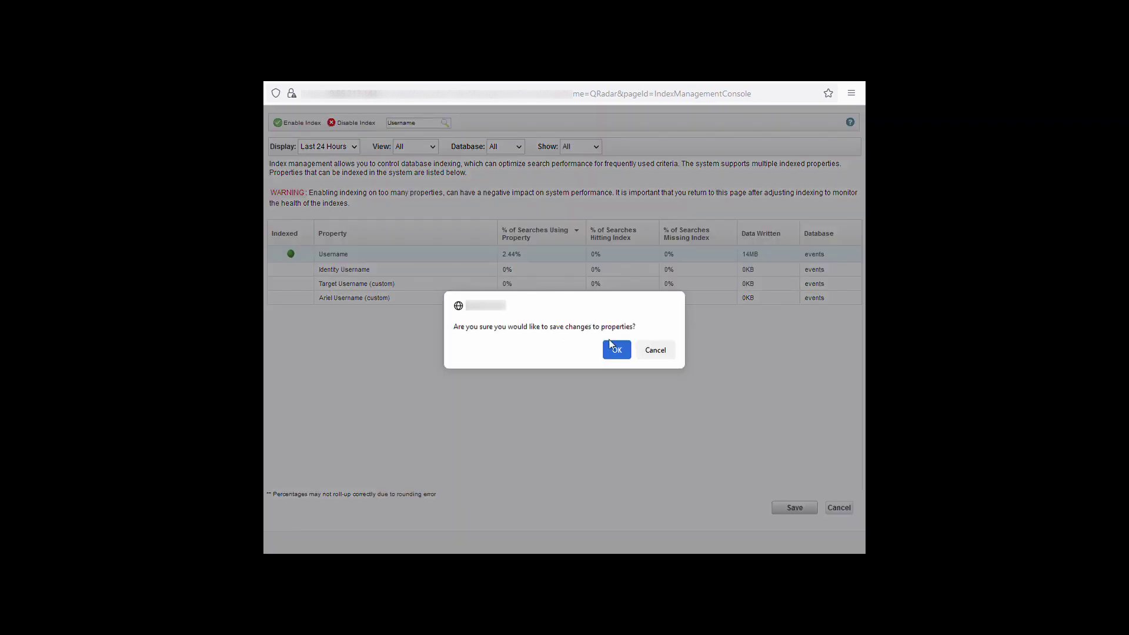
left_click(611, 348)
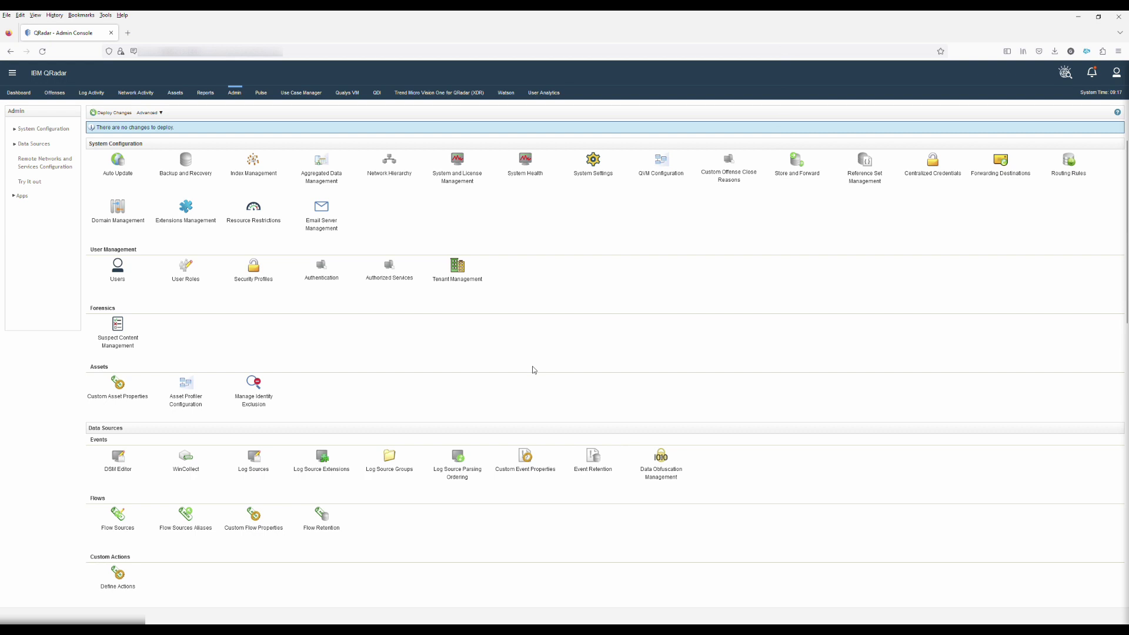
Step: Run Advanced > Deploy Full Configuration and confirm the deployment
left_click(149, 113)
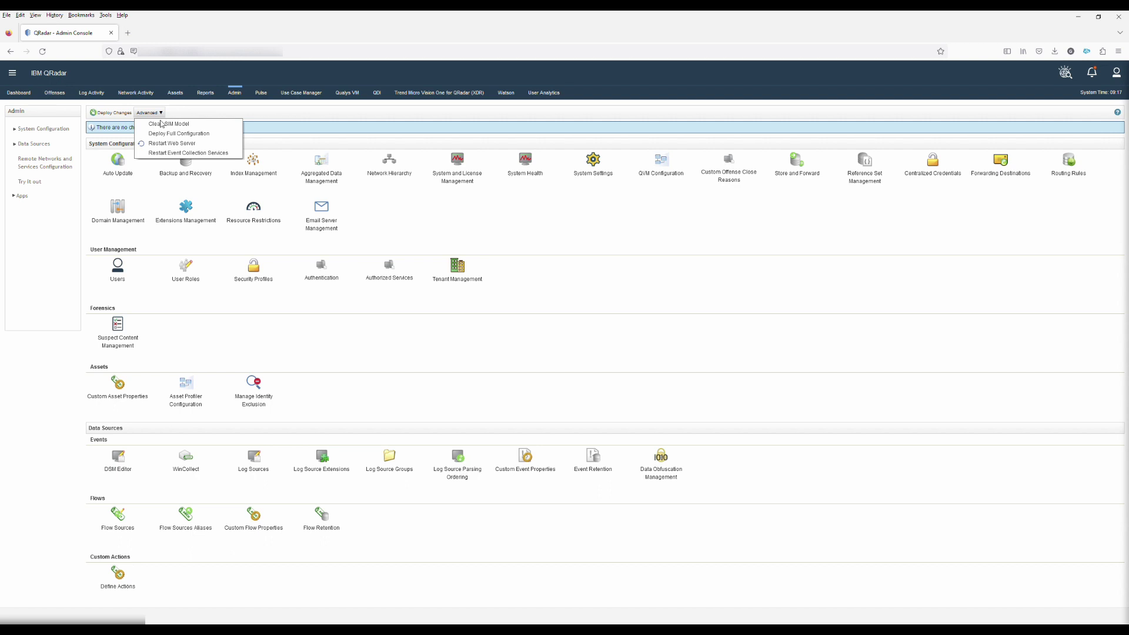
left_click(167, 134)
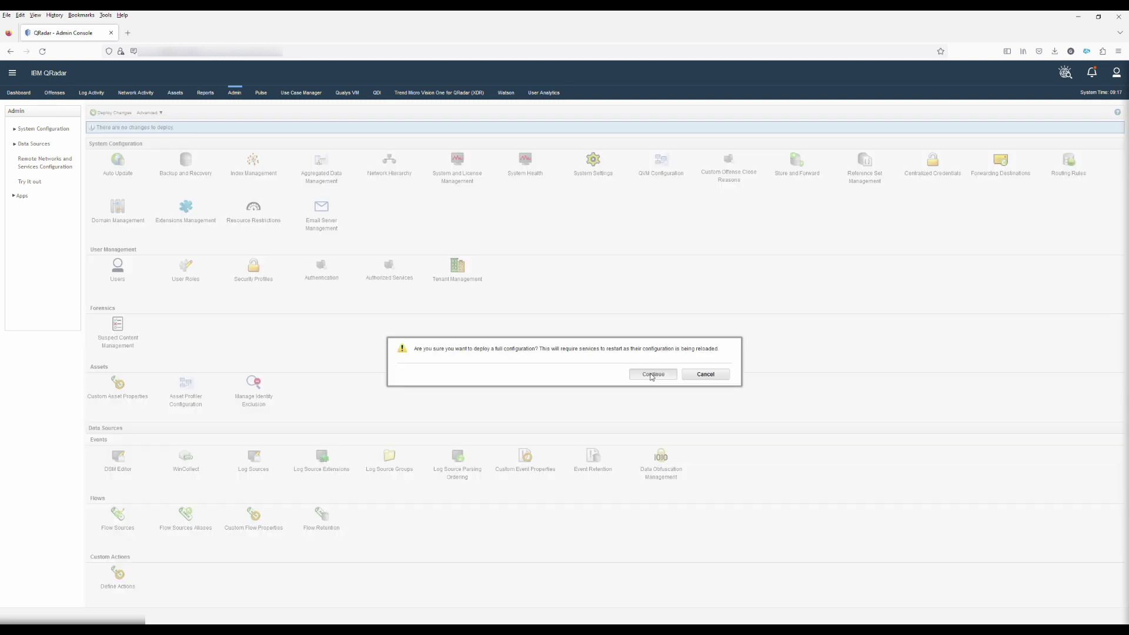
left_click(651, 374)
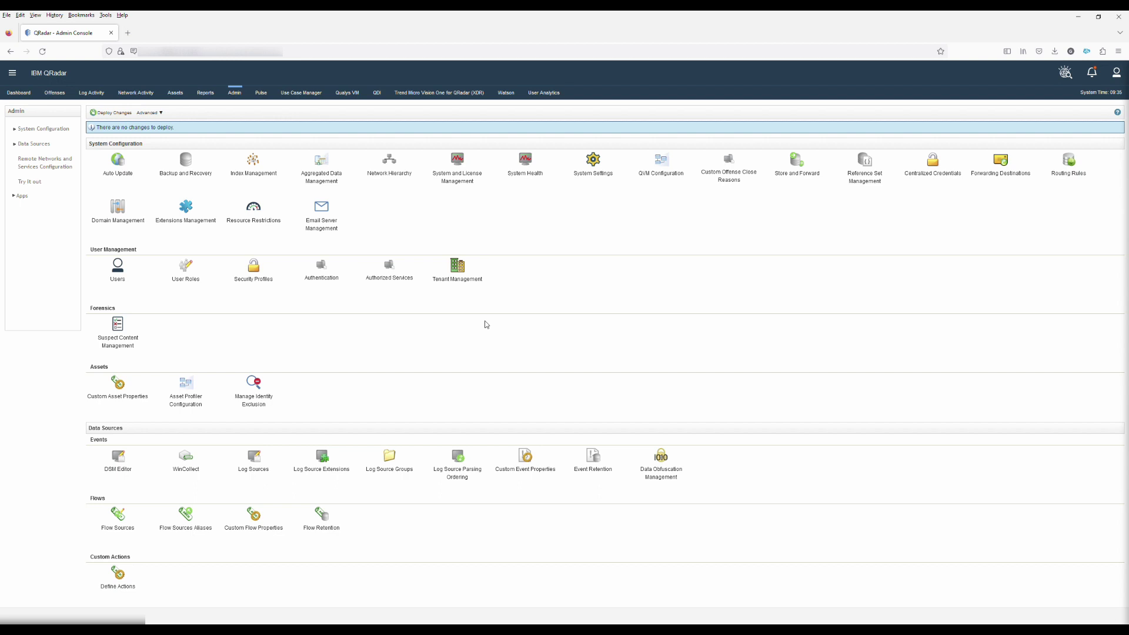
Step: Add an authorized service labelled 'UBA admin' with tenant N/A and Admin security profile
left_click(388, 280)
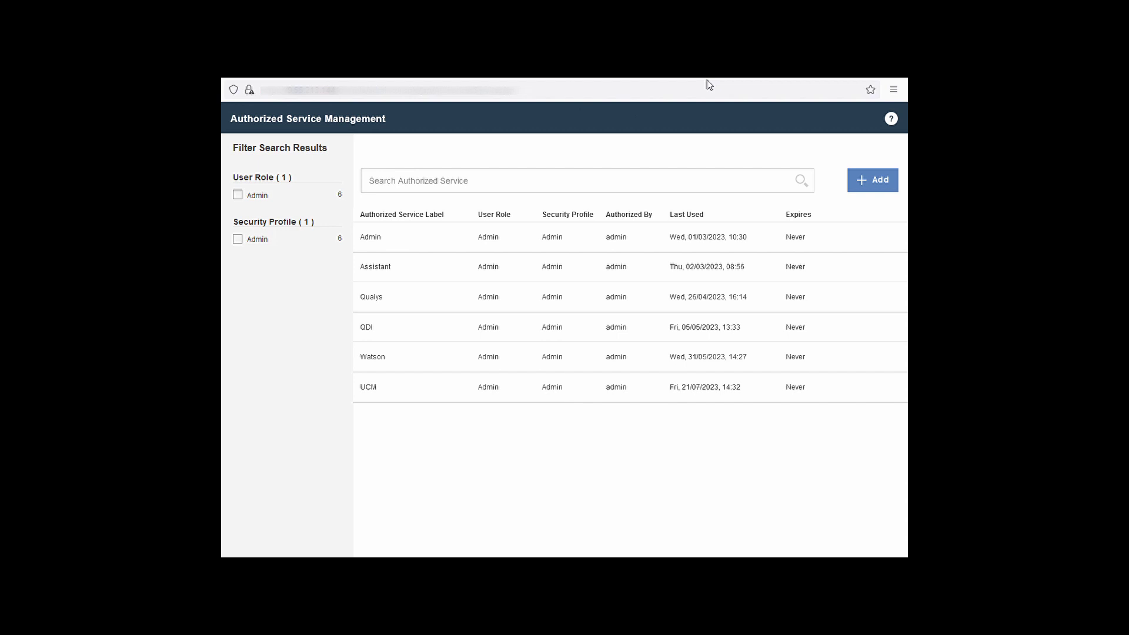
left_click(873, 182)
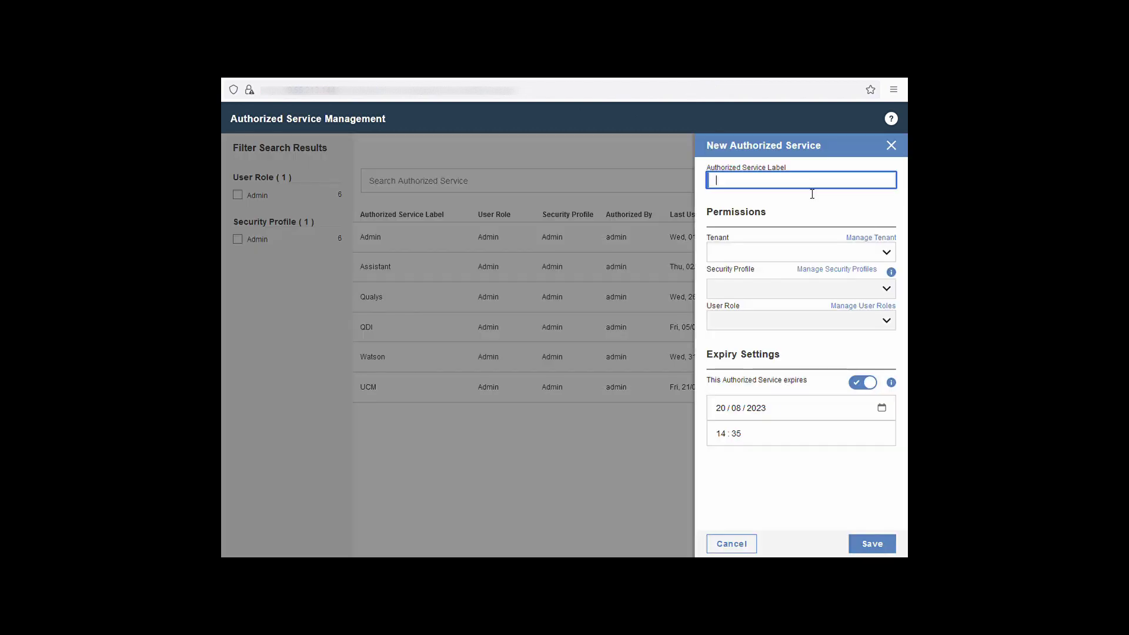
type("UBA admin")
left_click(887, 253)
left_click(883, 270)
left_click(887, 288)
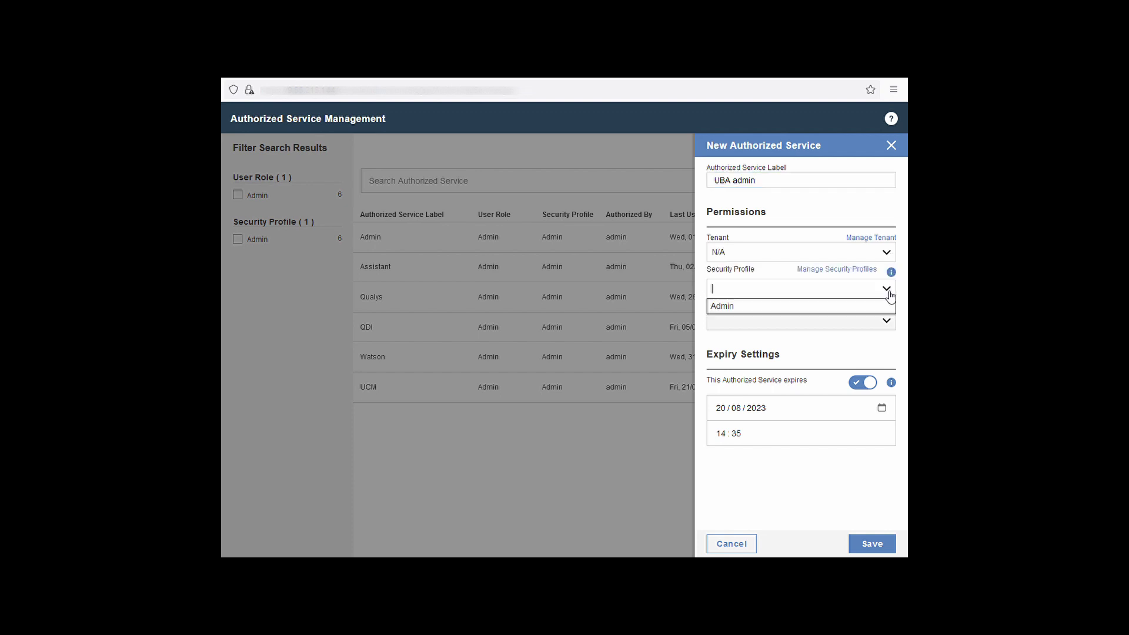
left_click(742, 307)
Step: Give it the Admin user role with no expiry, save it, and copy its token
left_click(887, 321)
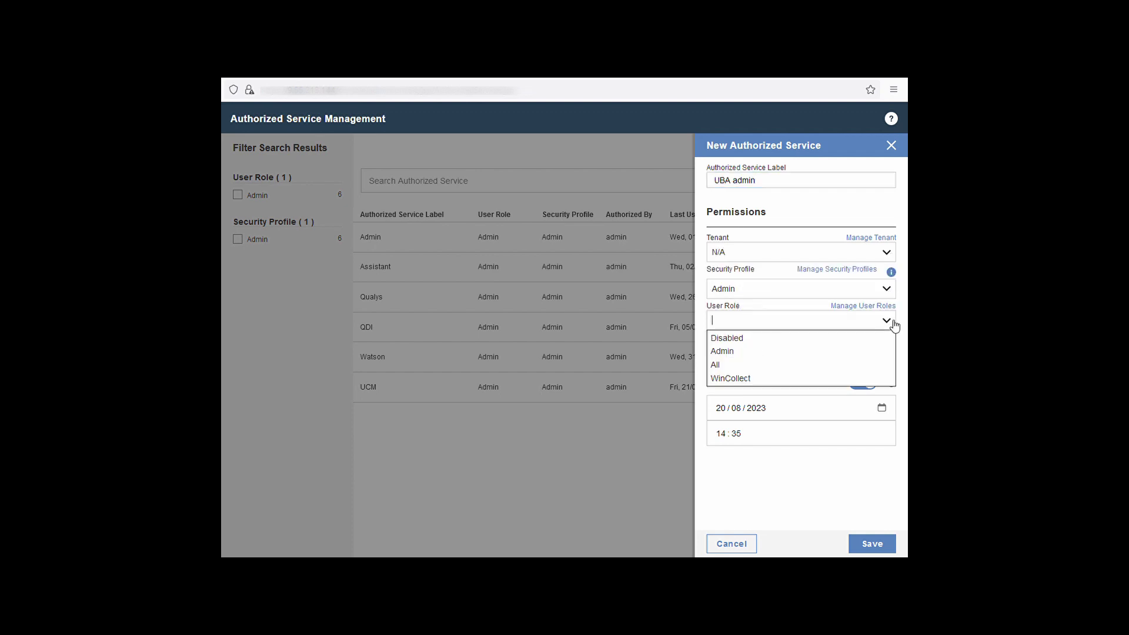
left_click(740, 351)
left_click(854, 383)
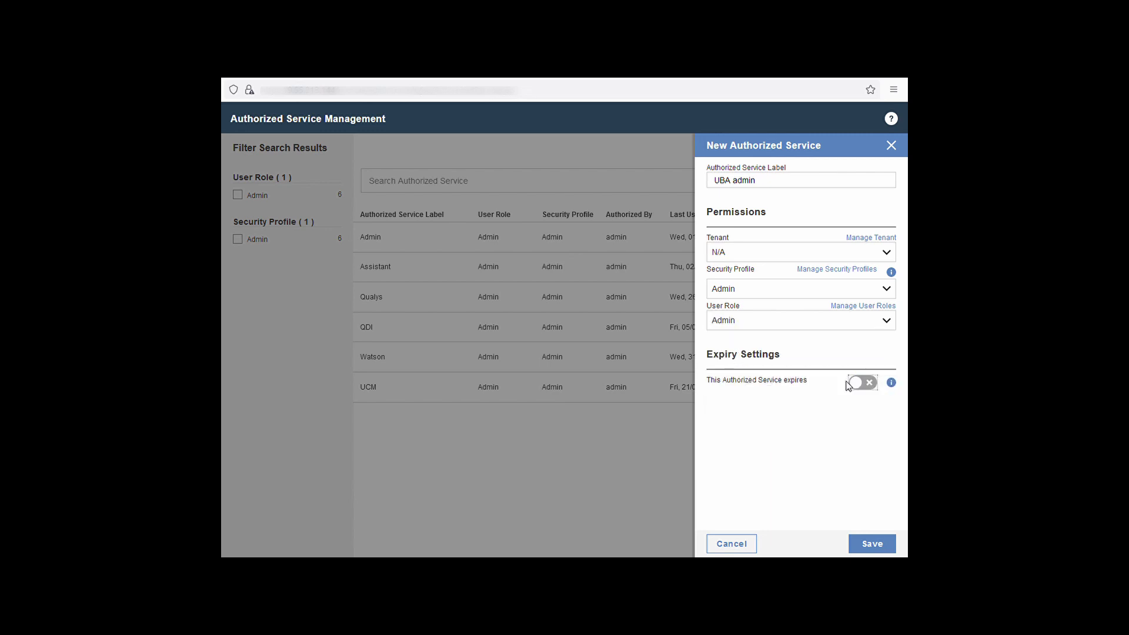
left_click(876, 551)
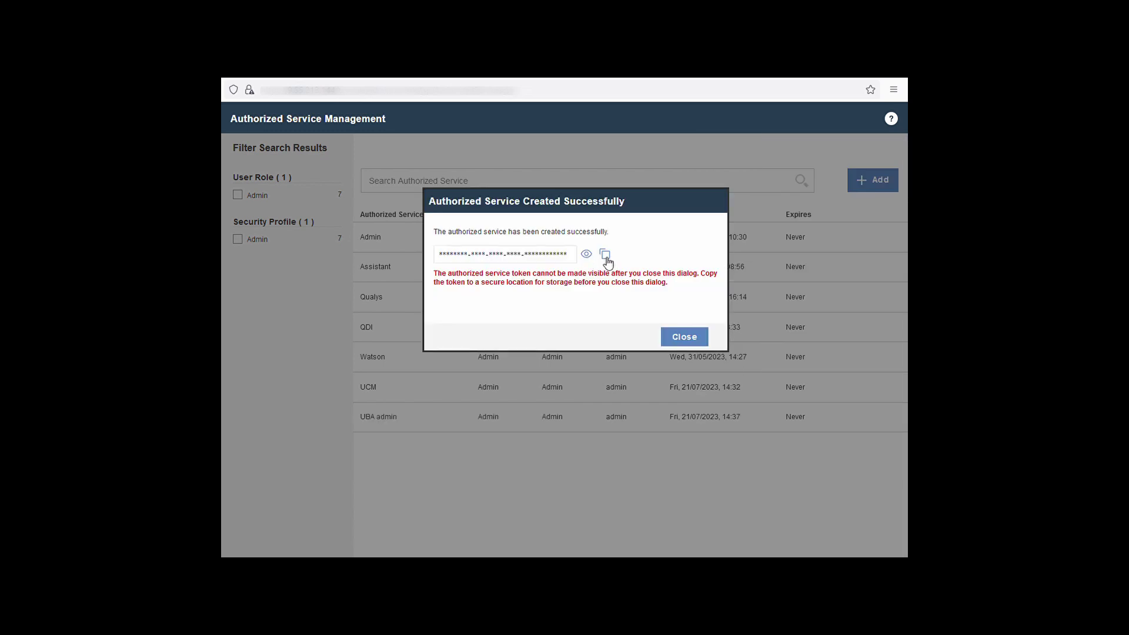
left_click(607, 262)
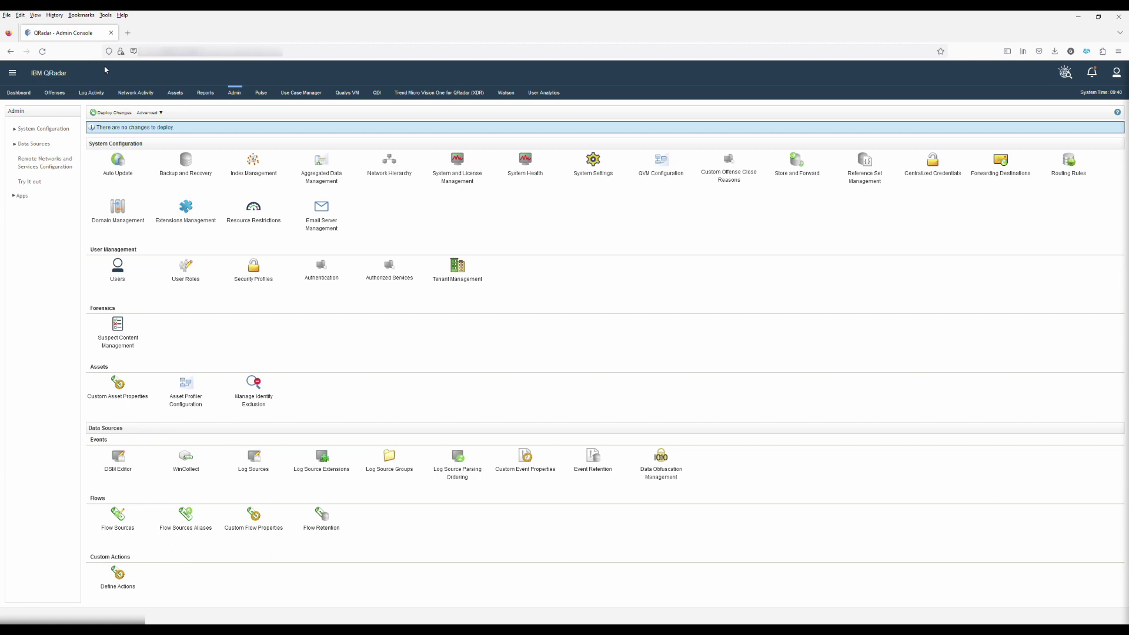
Step: Paste the copied token into the IBM UBA App Settings token field and save the configuration
left_click(545, 98)
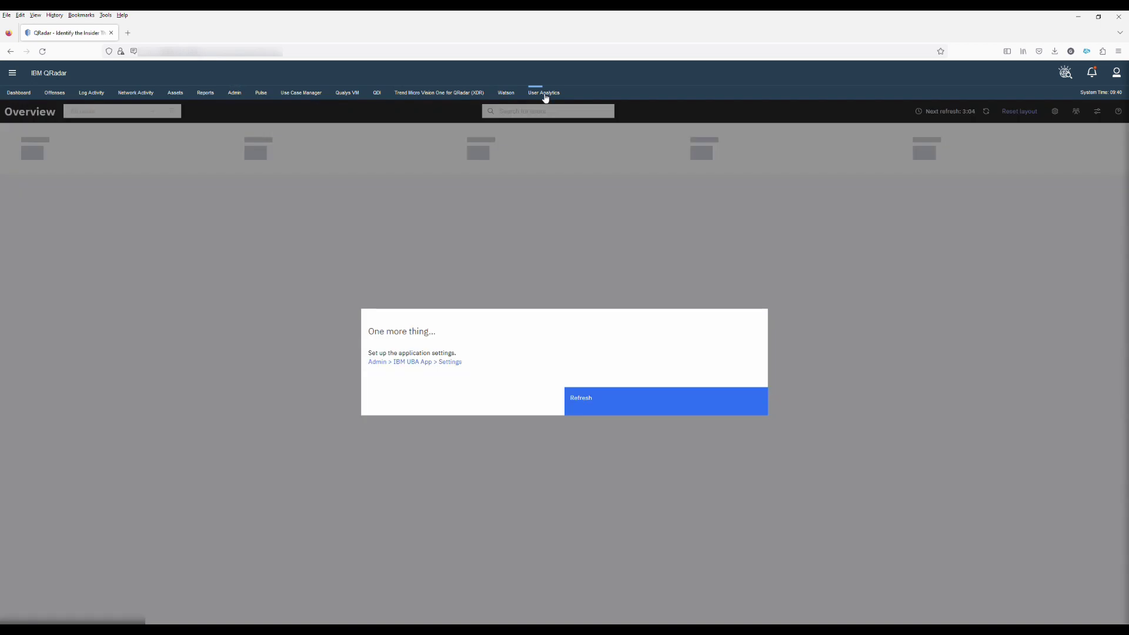
left_click(420, 362)
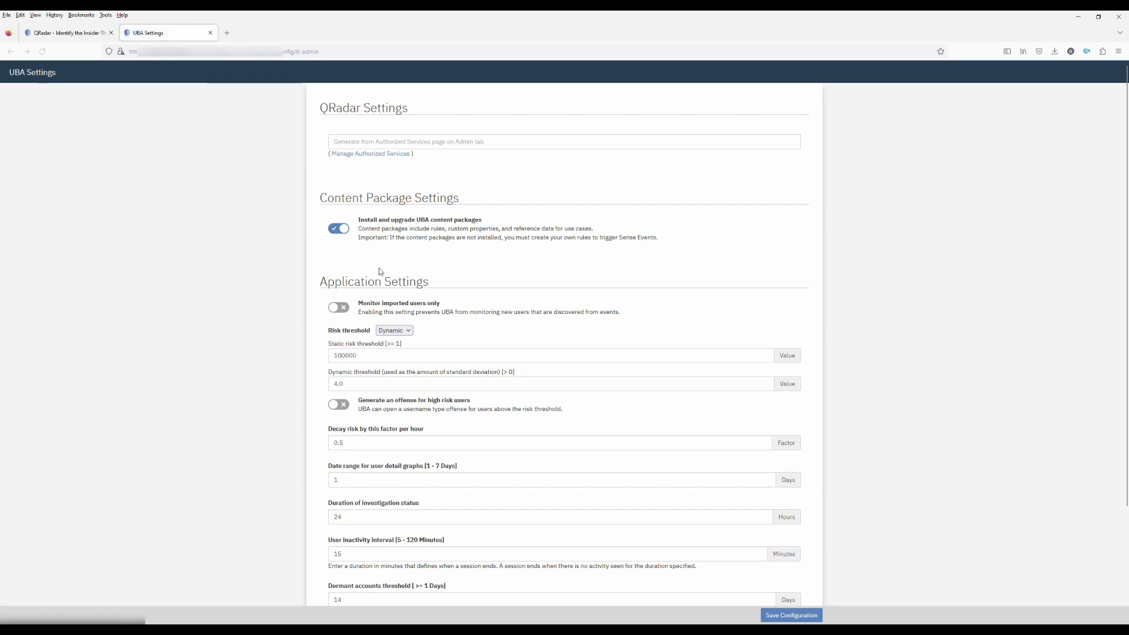
left_click(350, 142)
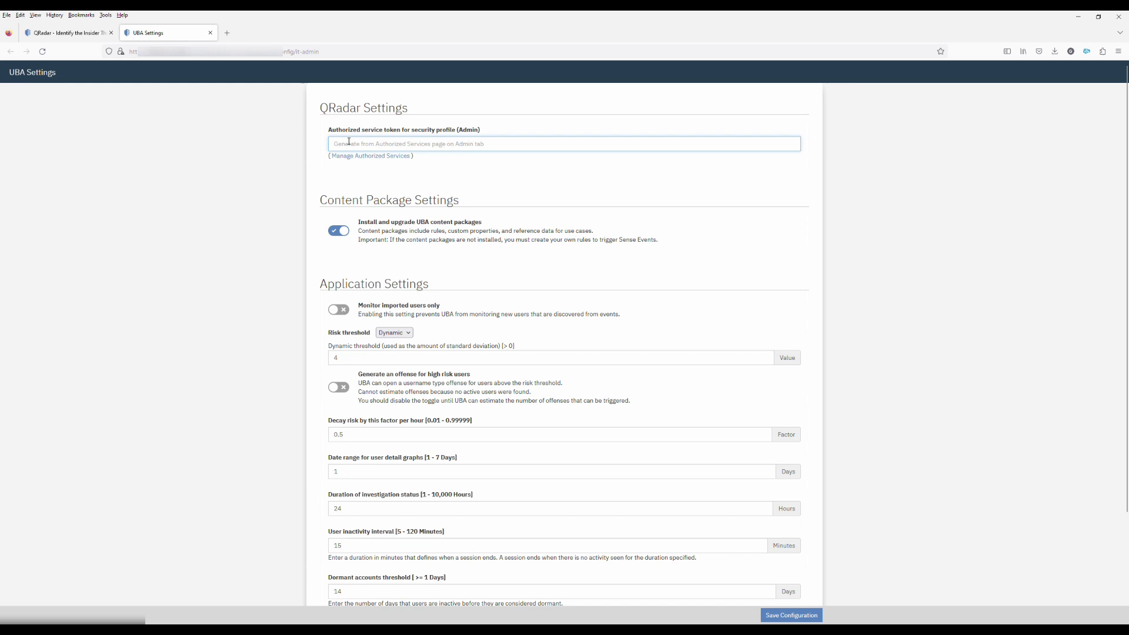
key("ctrl+v")
left_click(809, 617)
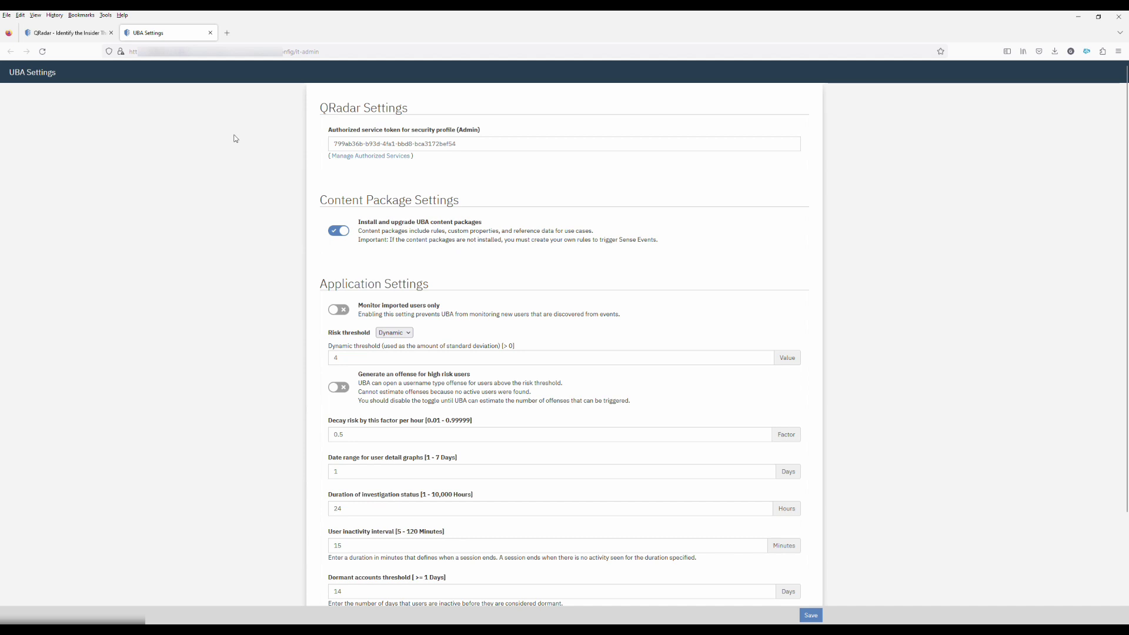
left_click(210, 33)
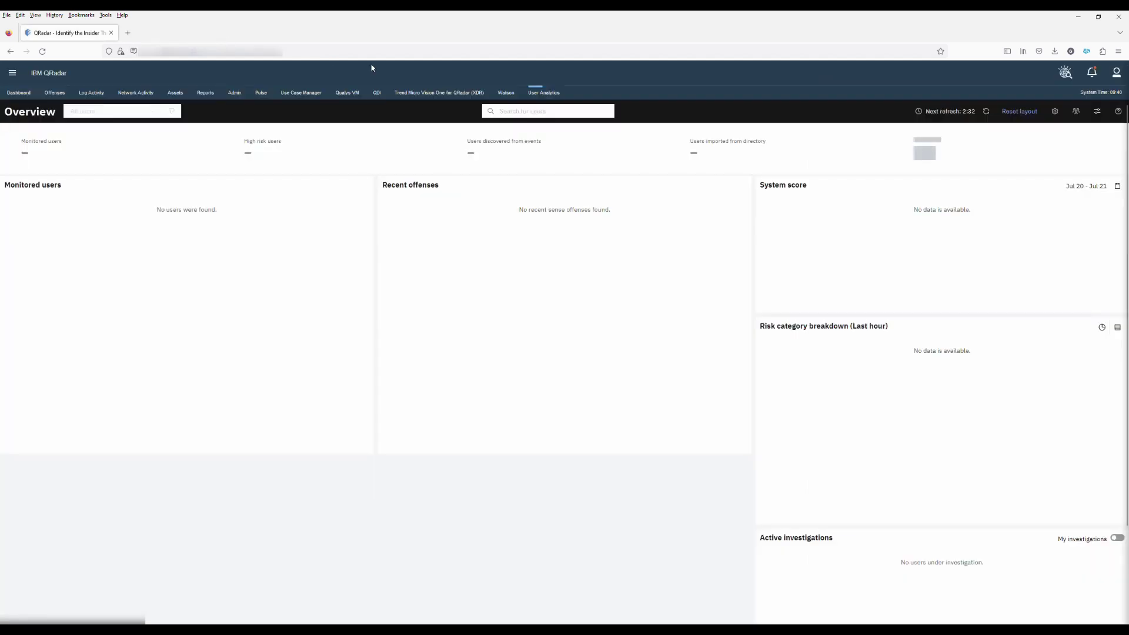